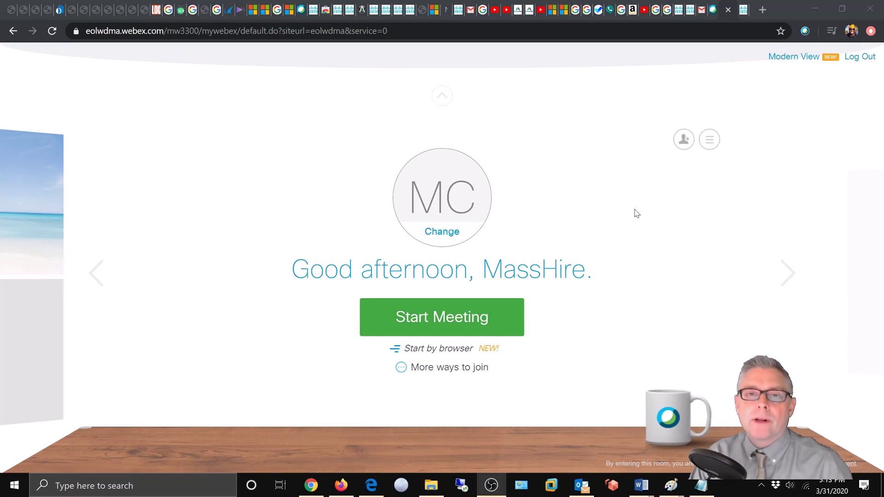
# Step: Open the form for scheduling a new Webex Training session
pyautogui.click(442, 97)
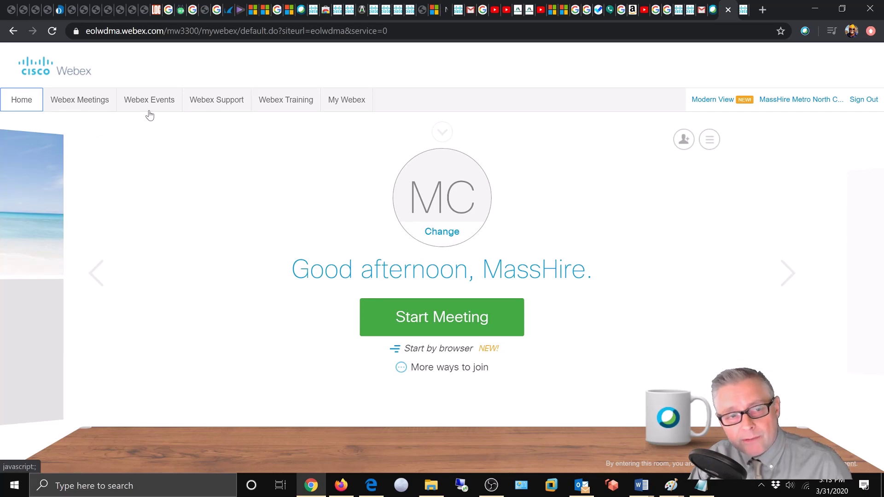
pyautogui.click(285, 105)
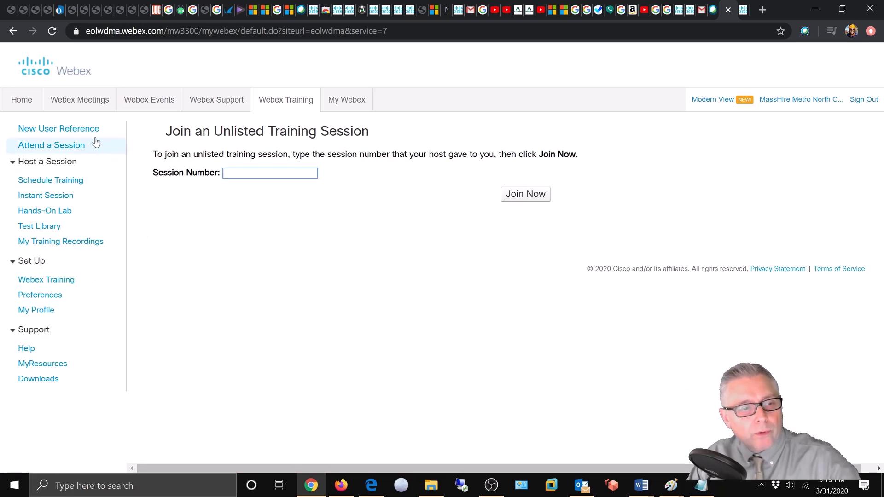
pyautogui.click(33, 183)
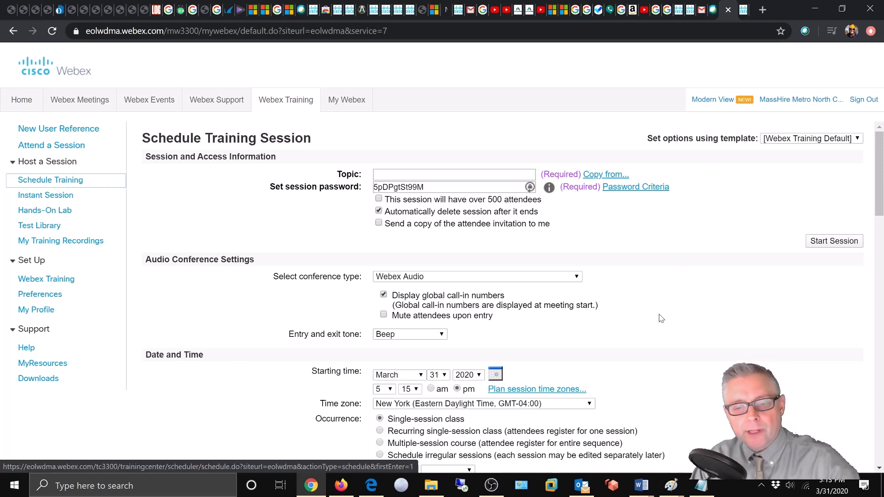
# Step: Set the session topic to "Career Center Seminar" and replace the generated session password with a custom one
pyautogui.scroll(-10, 662, 319)
pyautogui.scroll(-4, 653, 311)
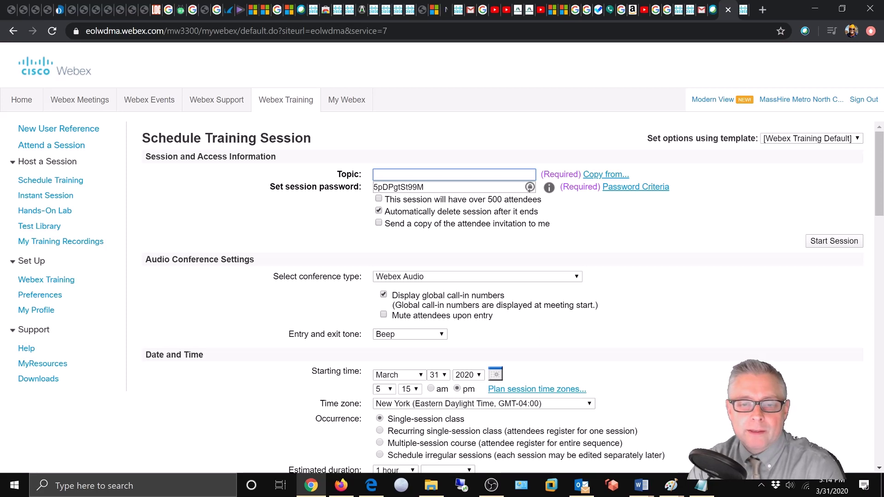
pyautogui.hotkey('ctrl', 'v')
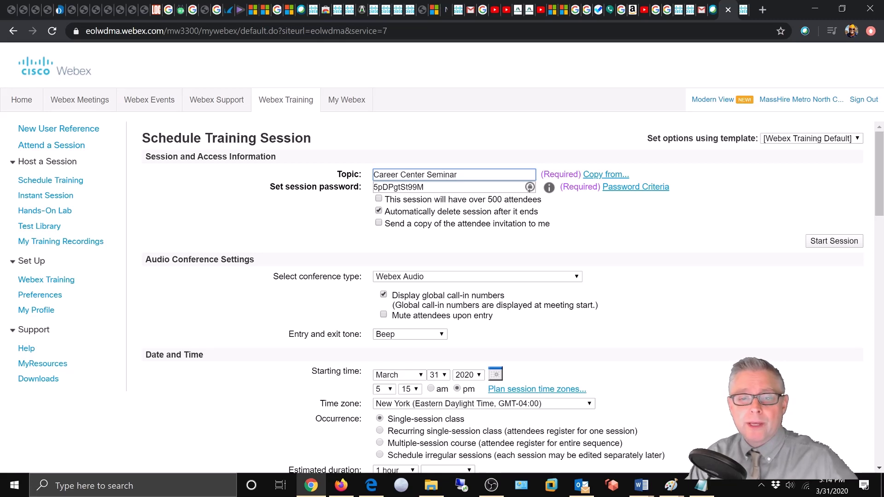
pyautogui.press('Tab')
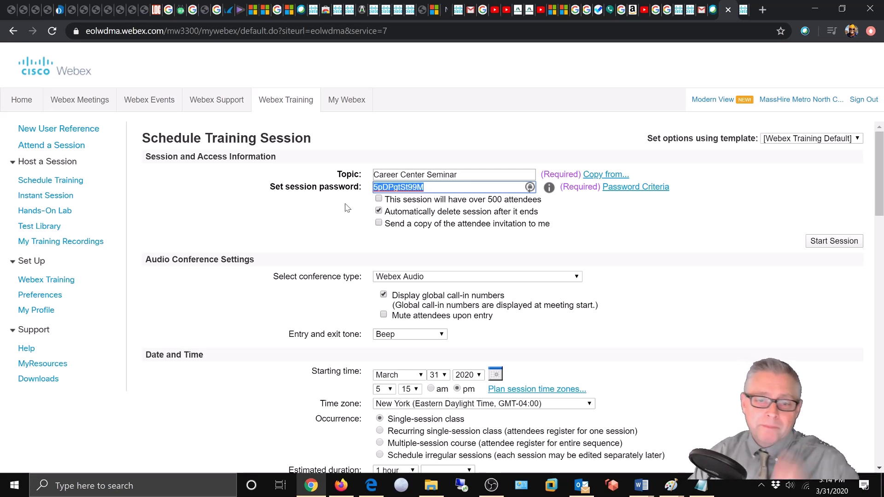
pyautogui.hotkey('ctrl', 'v')
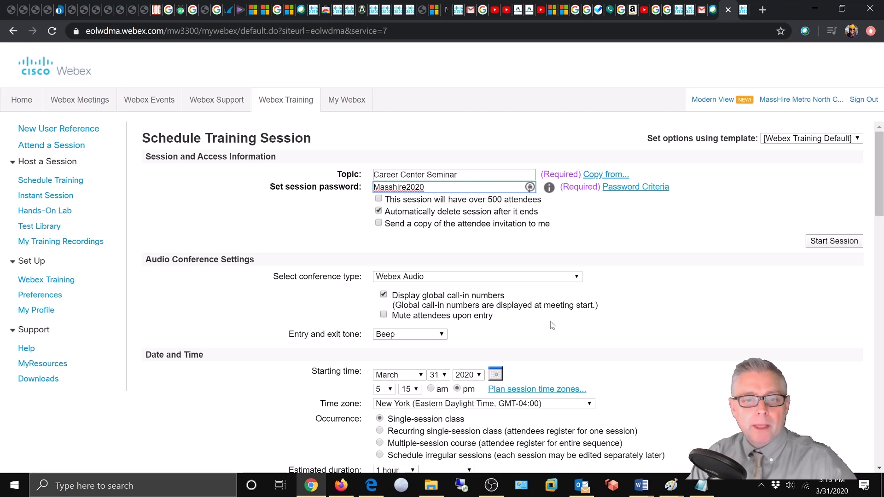
# Step: Review the scheduling form's sections from session access through course material and tests, and the available templates
pyautogui.scroll(-1, 552, 325)
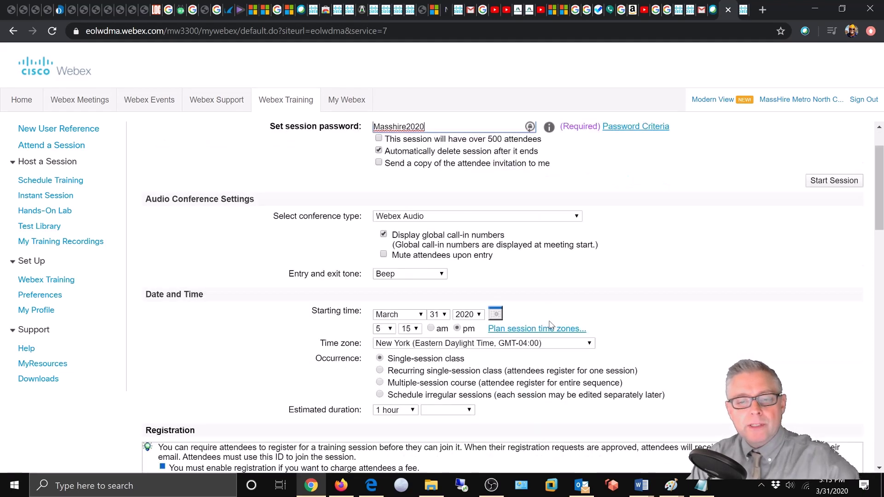
pyautogui.scroll(-2, 551, 324)
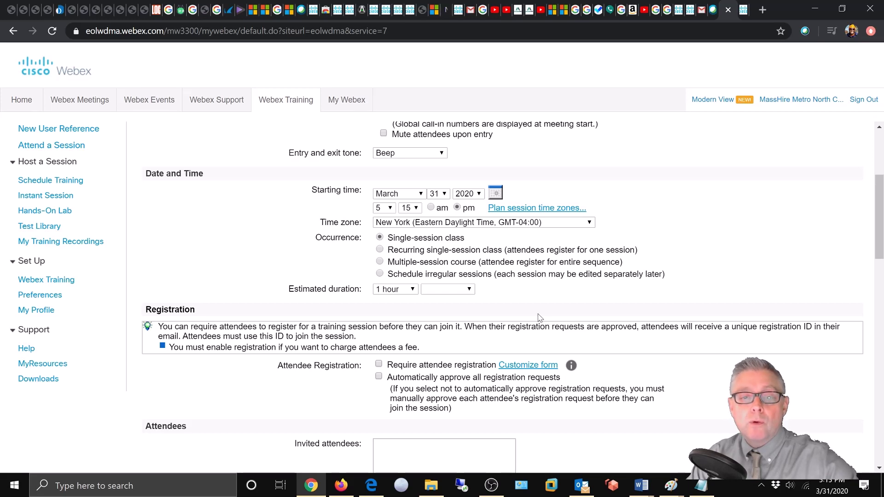
pyautogui.scroll(3, 540, 318)
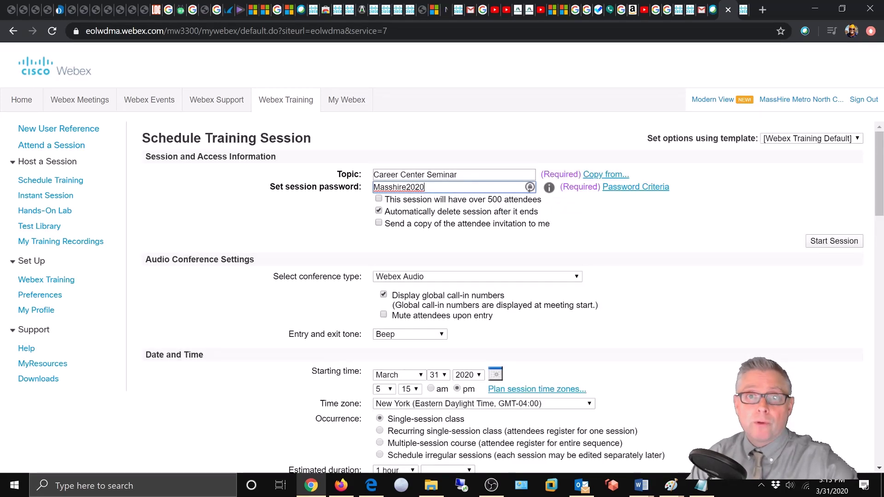
pyautogui.scroll(-5, 528, 309)
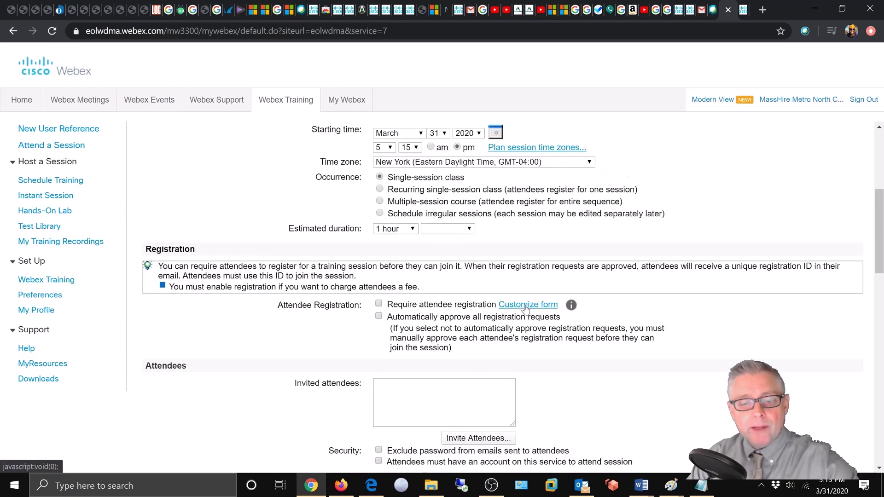
pyautogui.scroll(-4, 527, 309)
pyautogui.scroll(-10, 528, 309)
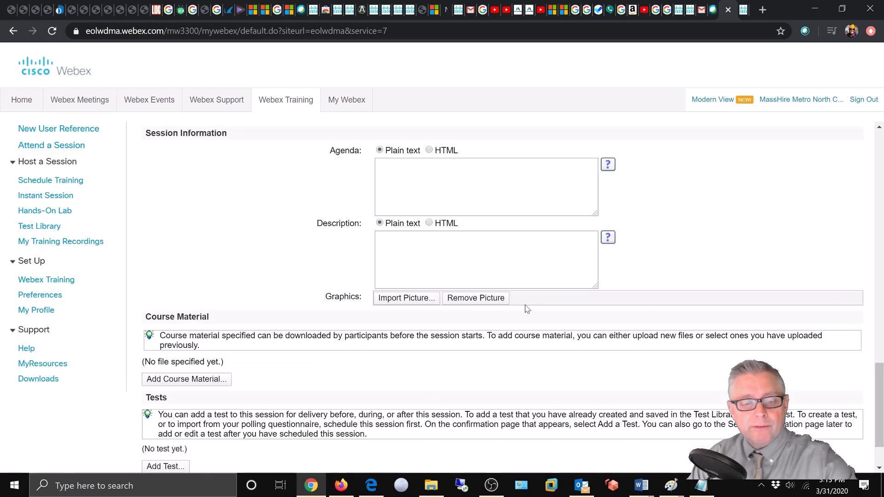
pyautogui.scroll(-3, 528, 309)
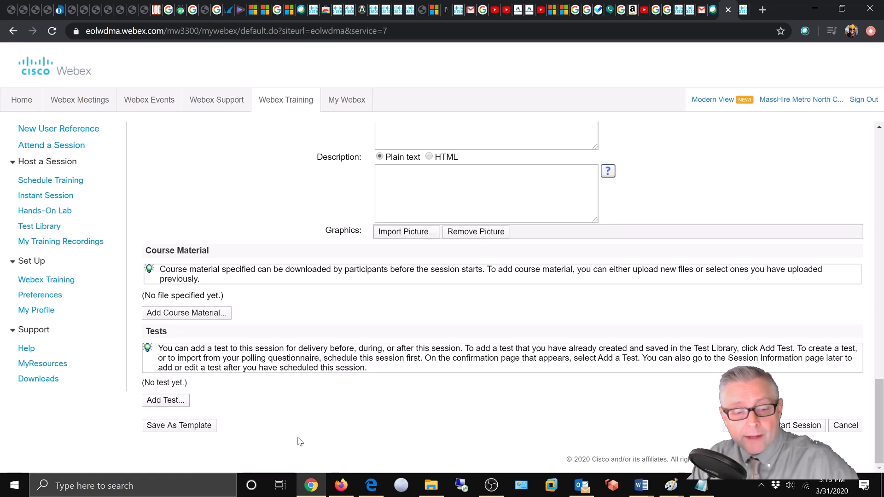
pyautogui.scroll(15, 343, 435)
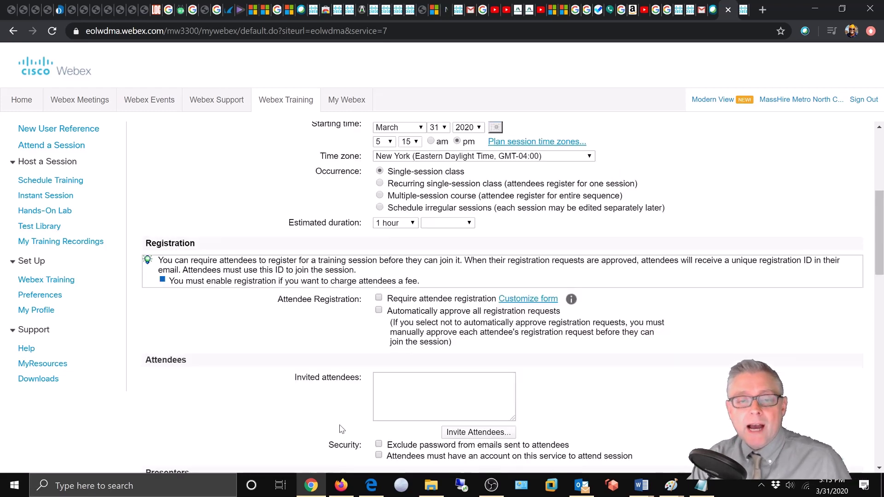
pyautogui.scroll(5, 341, 429)
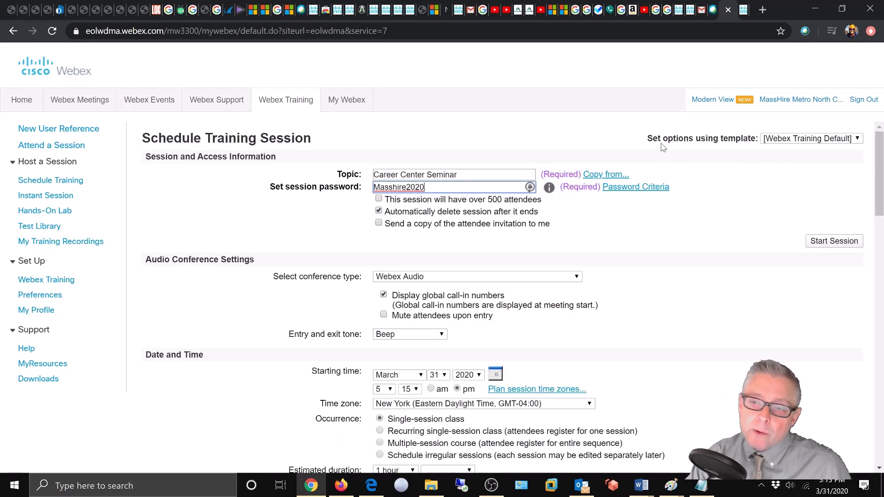
pyautogui.click(858, 139)
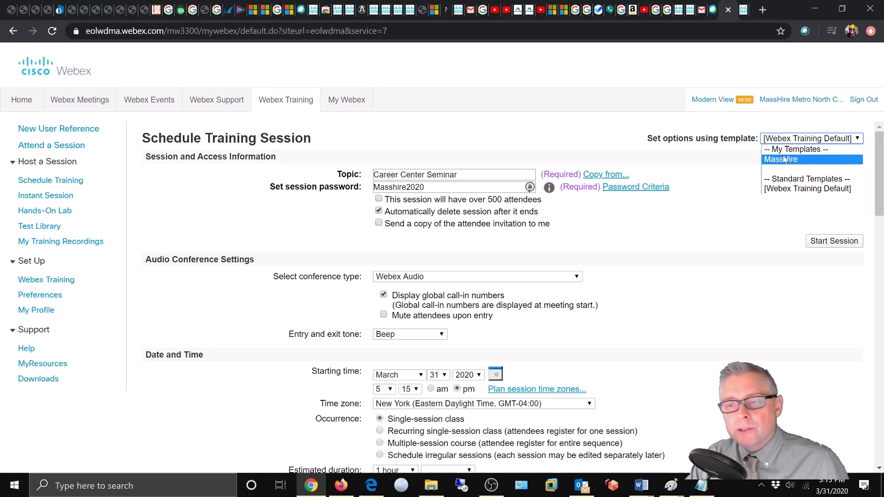
pyautogui.click(546, 126)
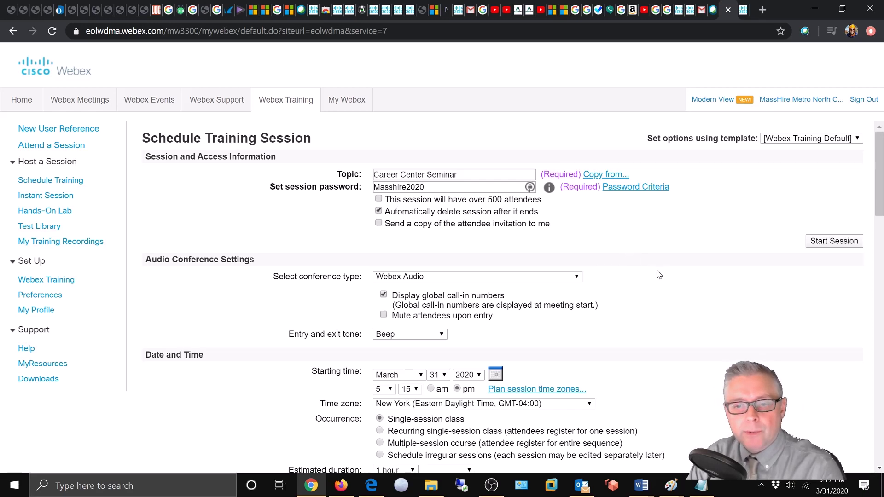
# Step: Configure the audio conference with Webex Audio, attendees muted upon entry, and No Tone for entry and exit
pyautogui.scroll(-2, 659, 275)
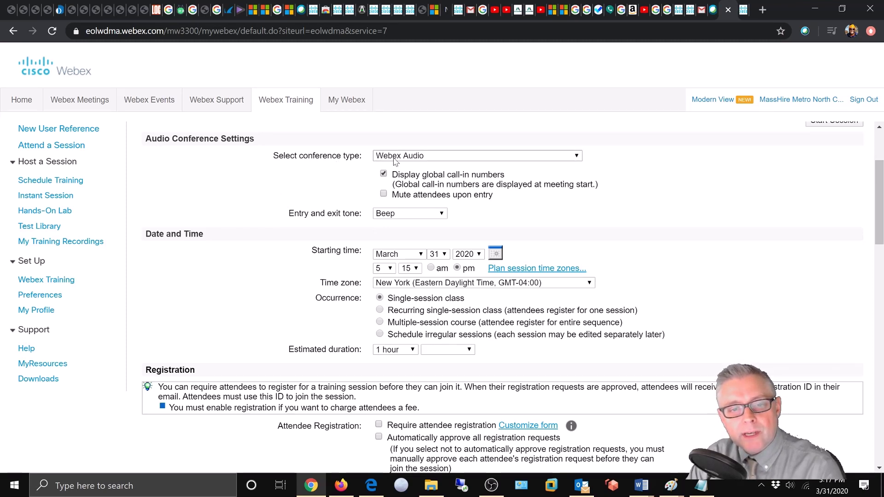
pyautogui.click(557, 156)
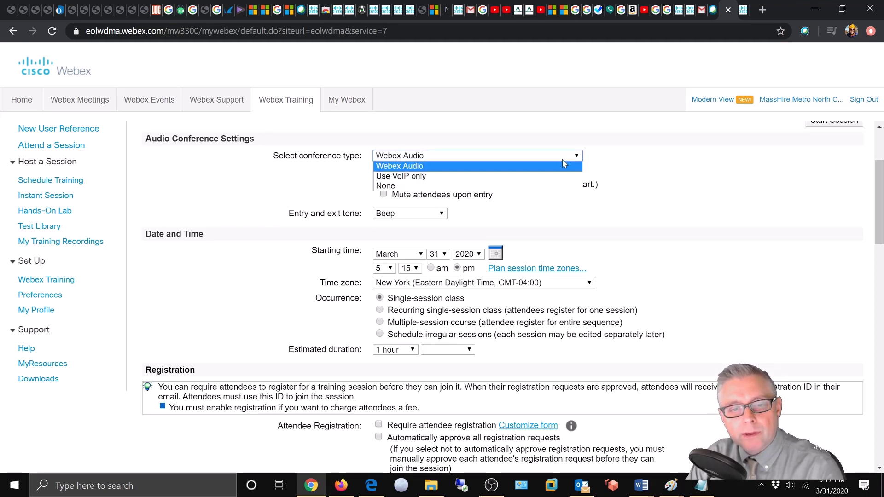
pyautogui.click(523, 170)
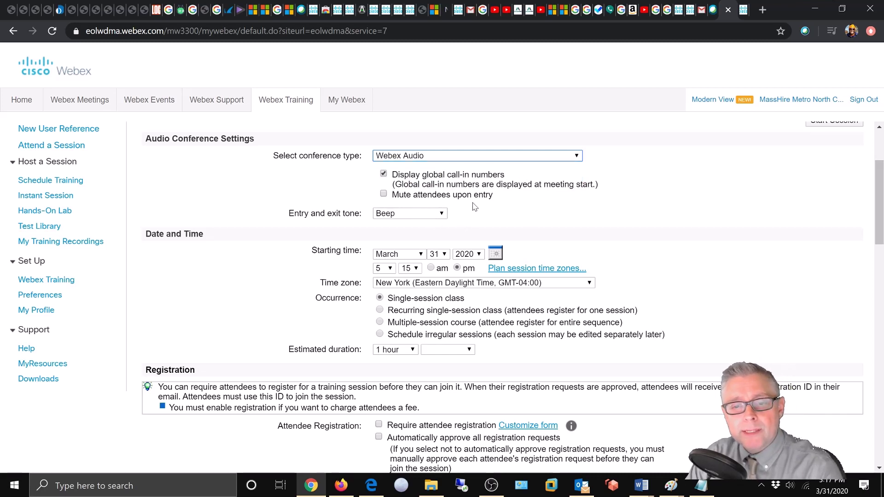
pyautogui.click(383, 194)
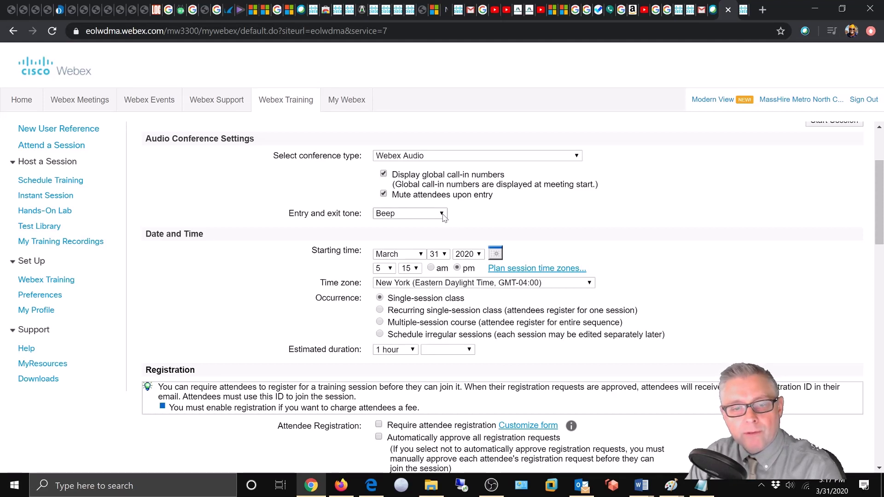
pyautogui.click(444, 217)
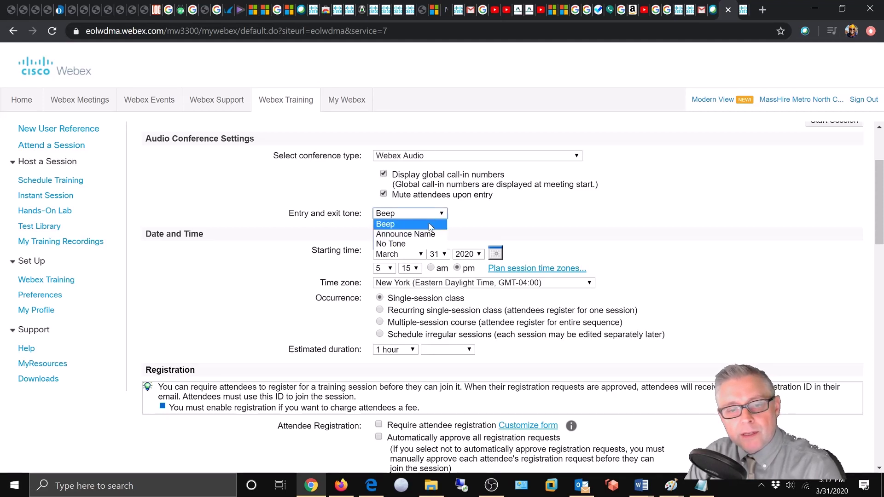
pyautogui.click(399, 245)
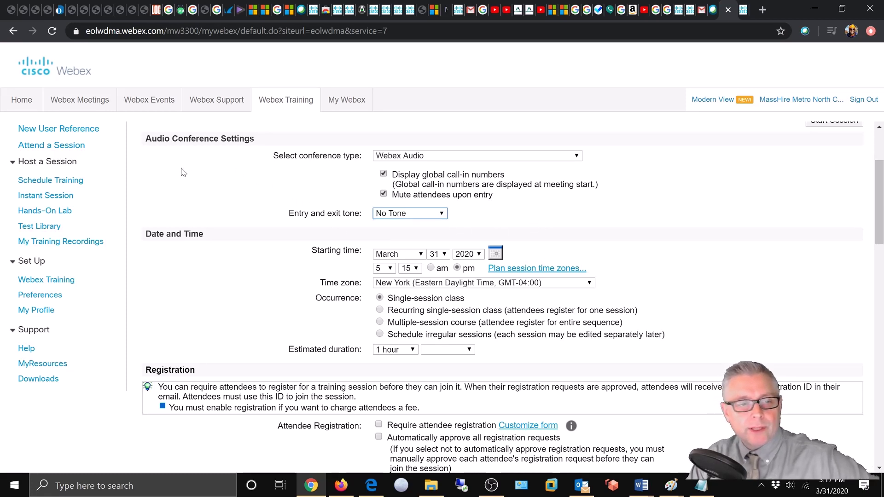
# Step: Set the session's starting time to April 1 at 10:15 am and its estimated duration to 3 hours
pyautogui.scroll(3, 230, 219)
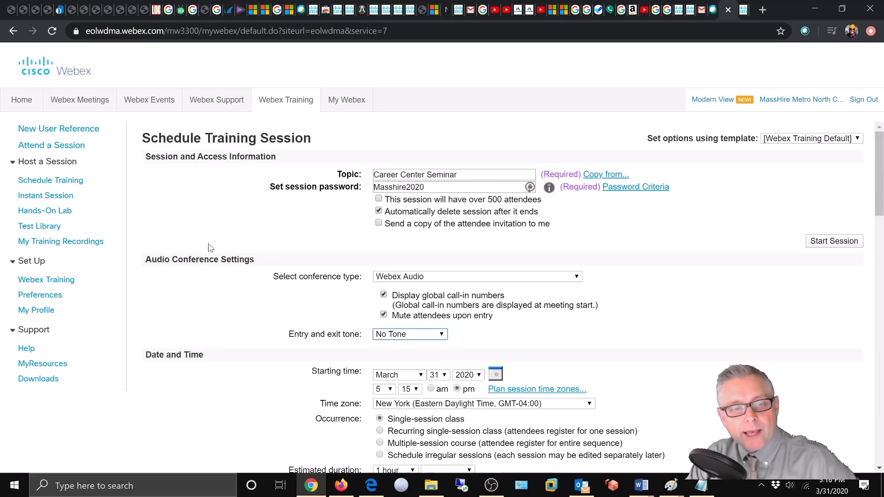
pyautogui.scroll(-1, 212, 216)
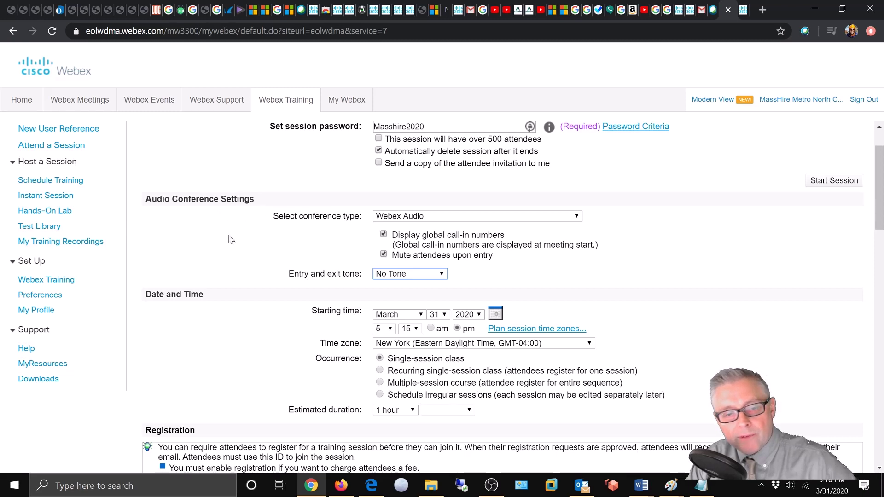
pyautogui.scroll(-2, 311, 247)
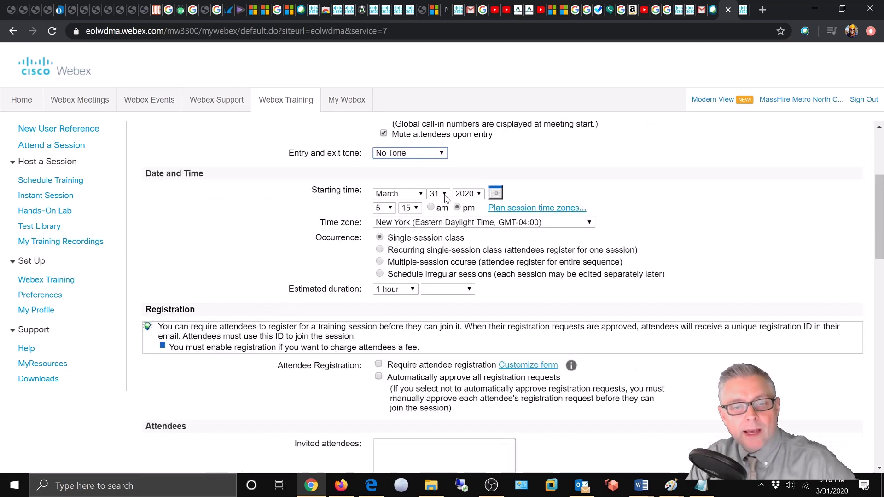
pyautogui.click(420, 194)
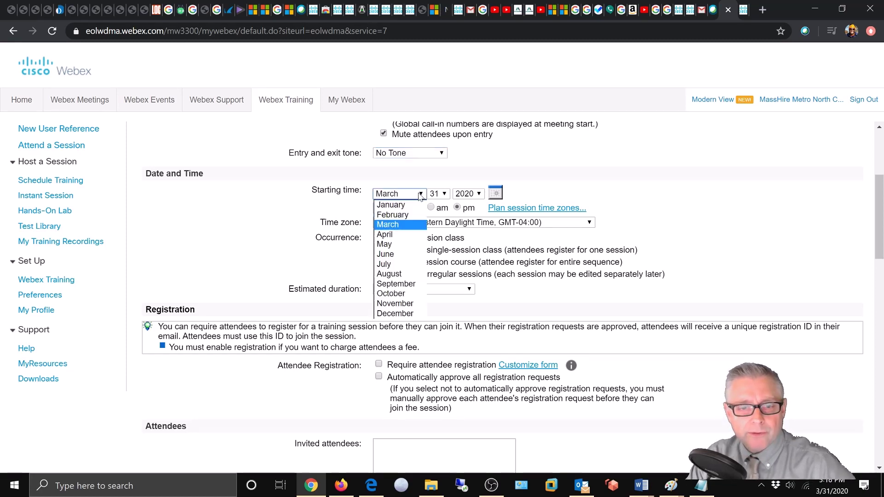
pyautogui.click(397, 234)
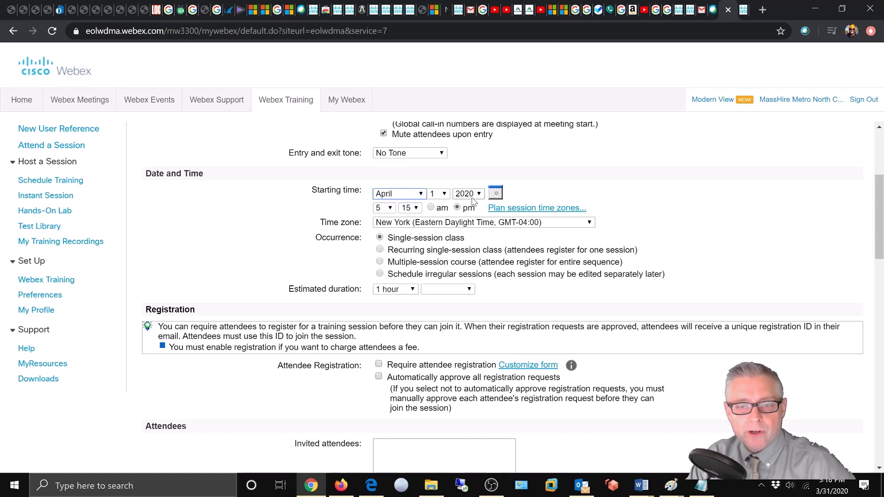
pyautogui.click(390, 208)
pyautogui.click(385, 309)
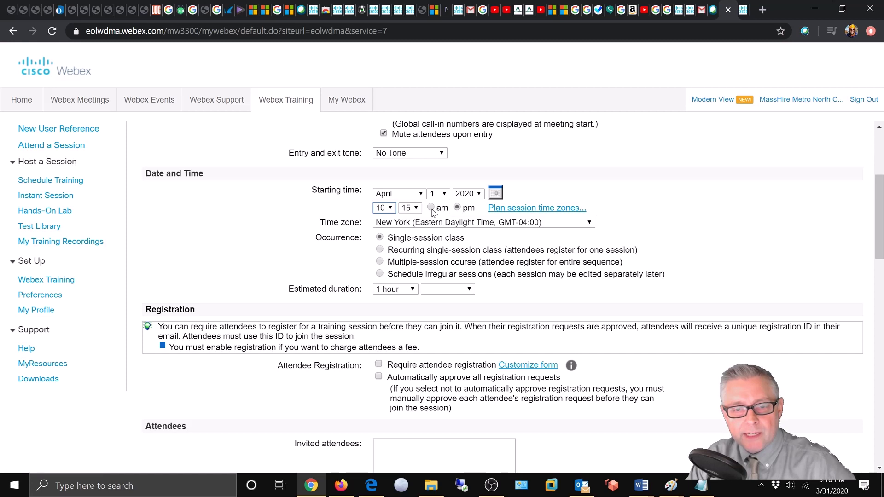
pyautogui.click(432, 208)
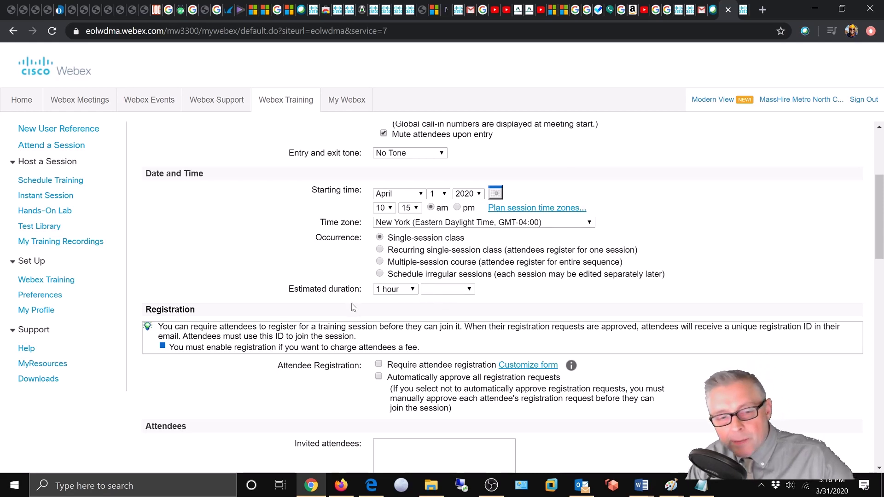
pyautogui.click(413, 290)
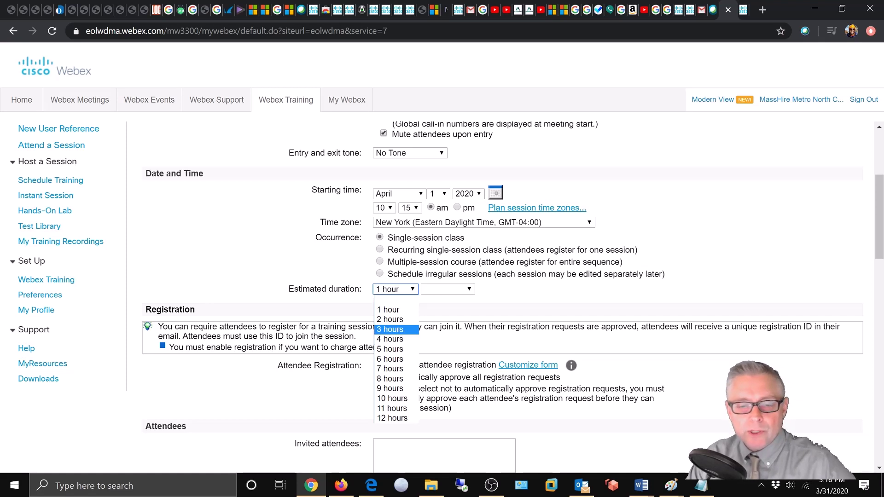
pyautogui.click(400, 330)
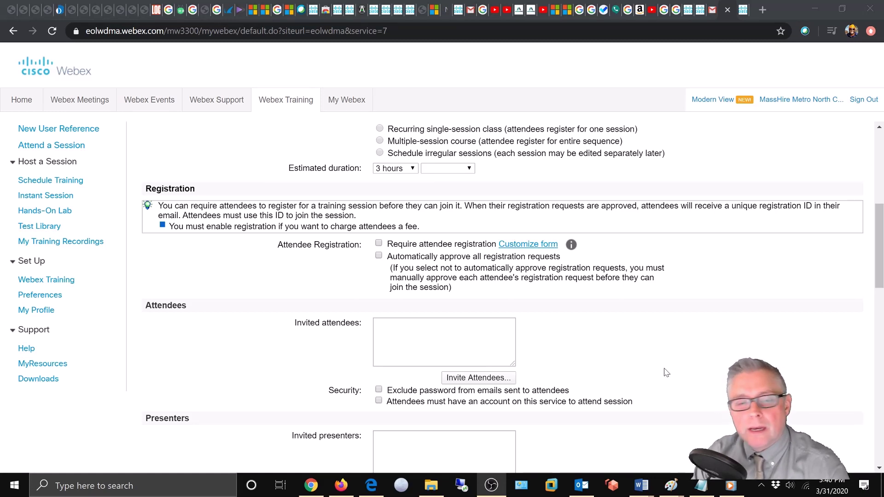
# Step: Try requiring attendee registration, previewing the saved form "Form 1: with job seeker ID" and its custom text box
pyautogui.click(378, 244)
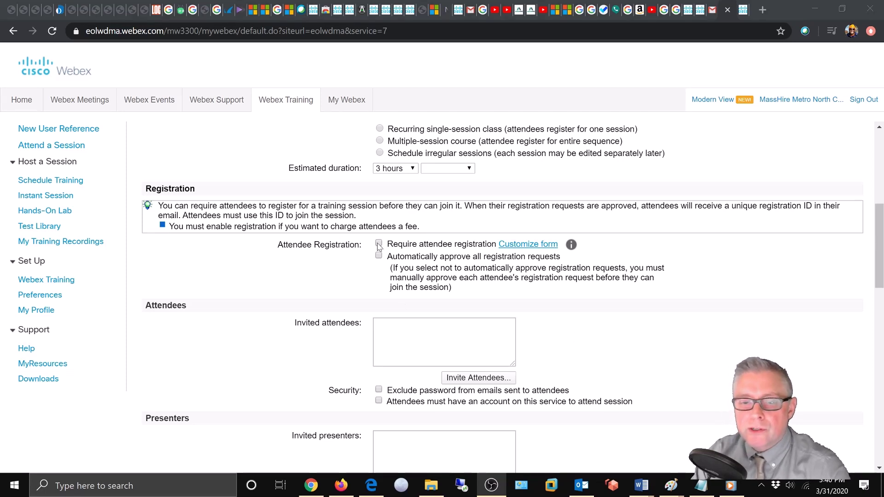
pyautogui.click(379, 244)
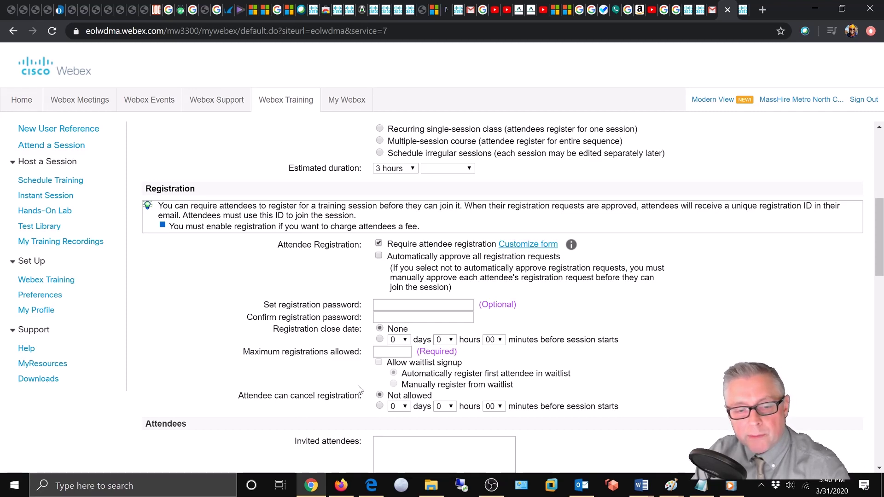
pyautogui.click(519, 246)
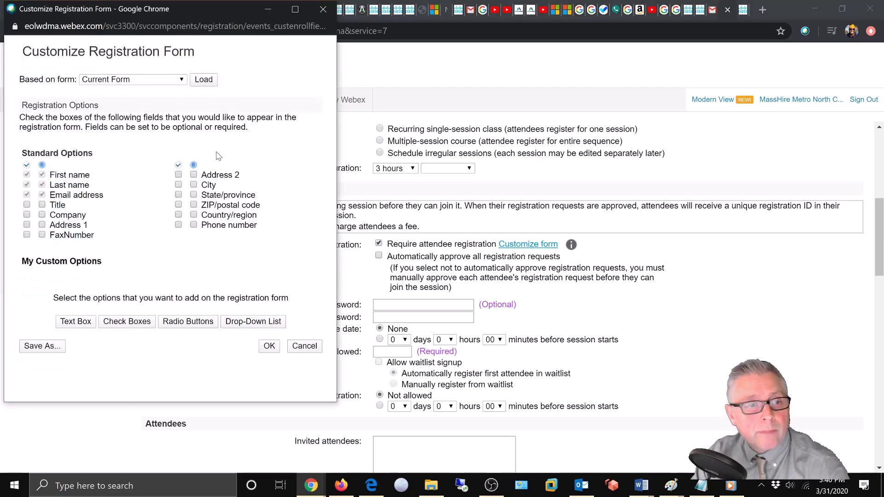
pyautogui.click(168, 81)
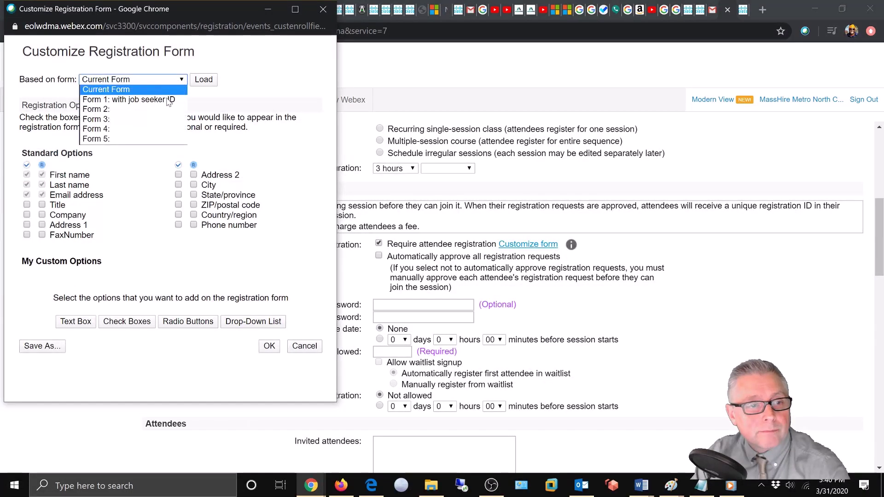
pyautogui.click(168, 100)
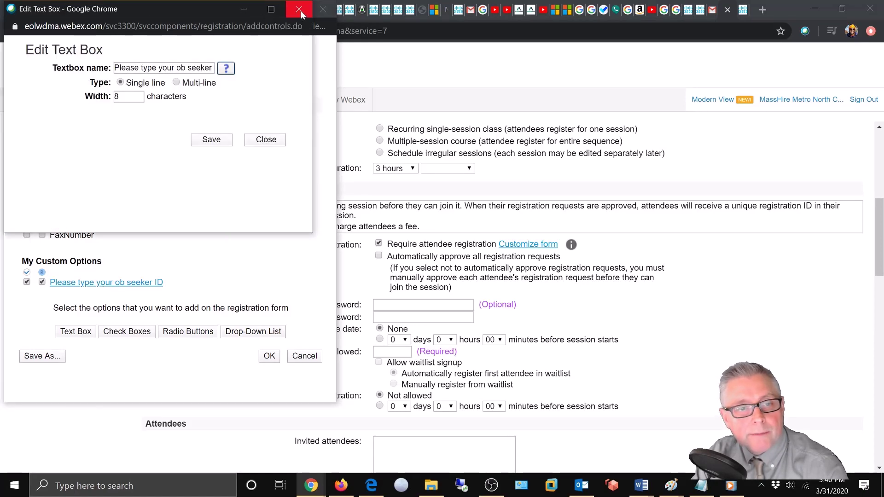
pyautogui.click(300, 10)
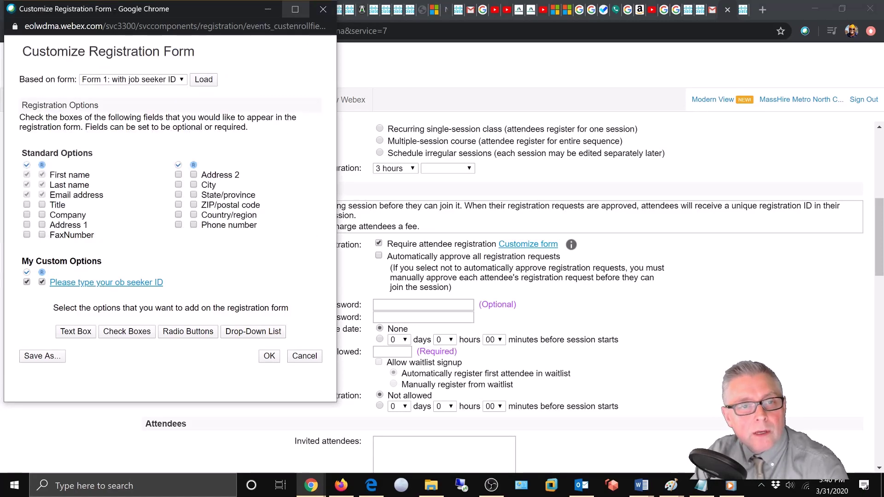
pyautogui.click(324, 9)
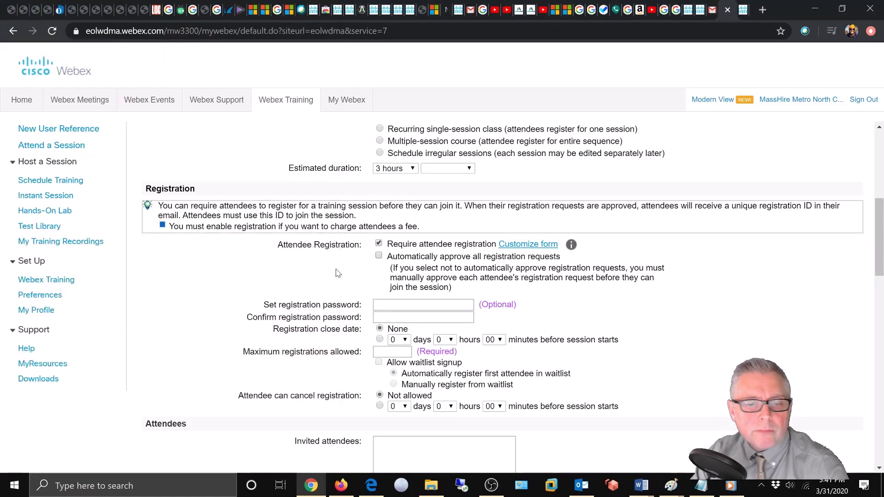
pyautogui.click(379, 243)
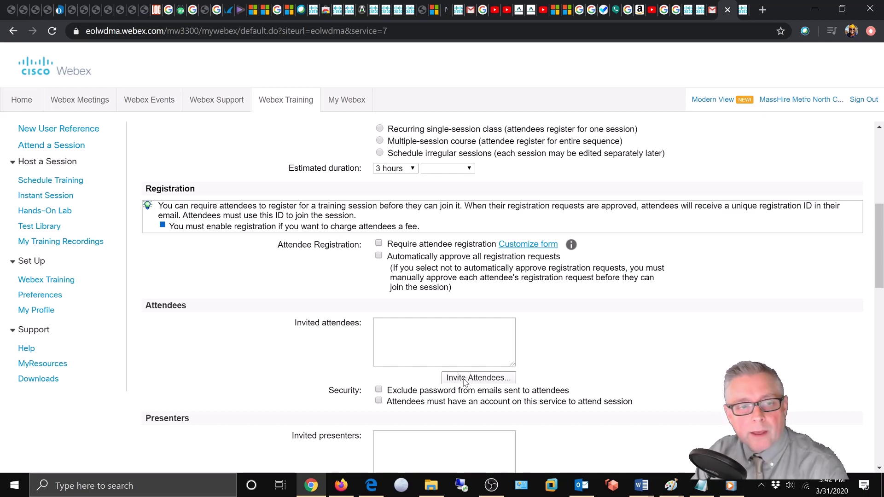
# Step: Add a new attendee with a full name and e-mail address, and invite that attendee to the session
pyautogui.click(465, 380)
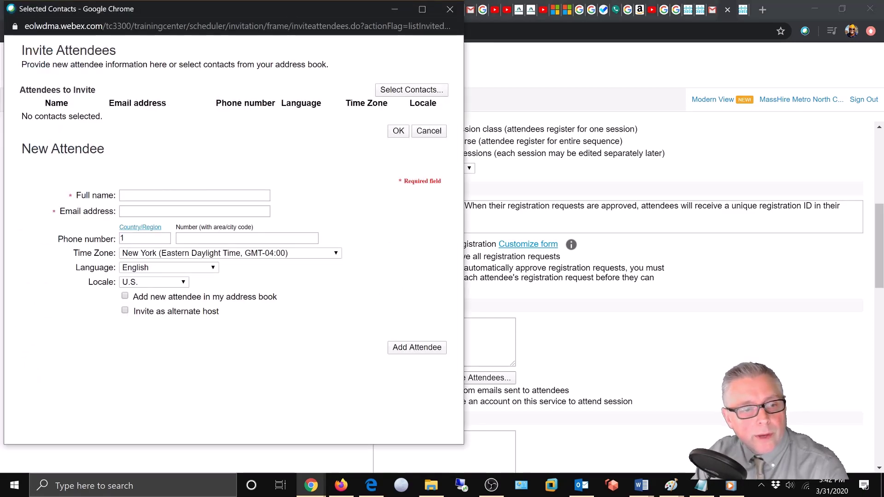
pyautogui.click(154, 195)
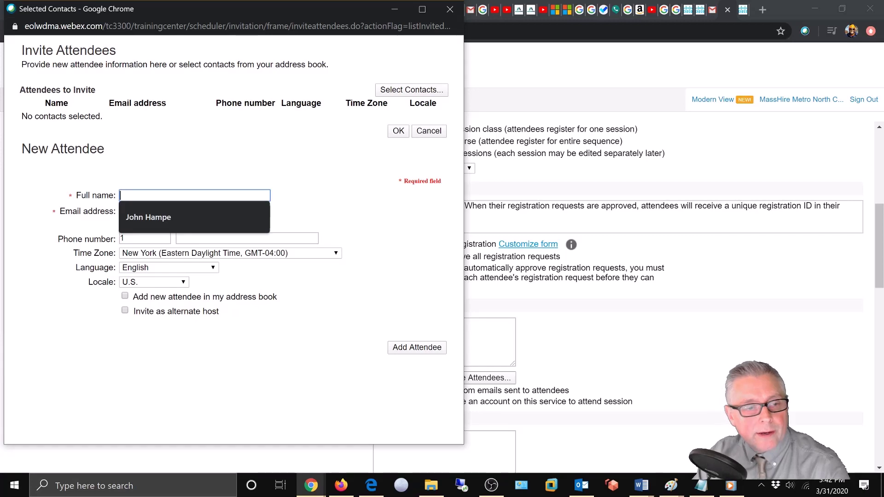
pyautogui.click(157, 219)
pyautogui.click(164, 211)
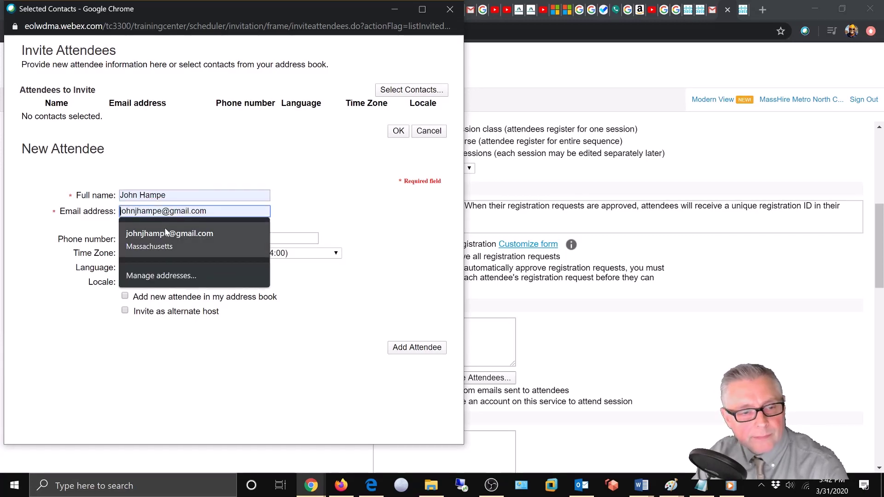
pyautogui.click(169, 239)
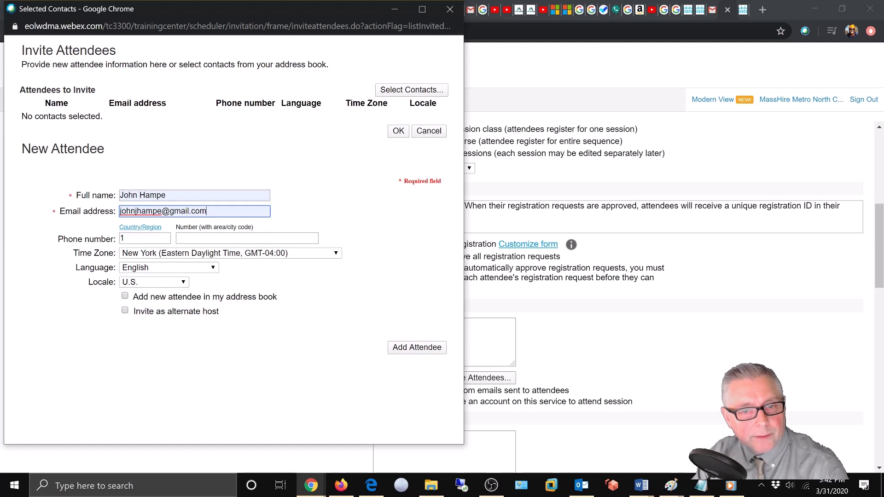
pyautogui.click(413, 349)
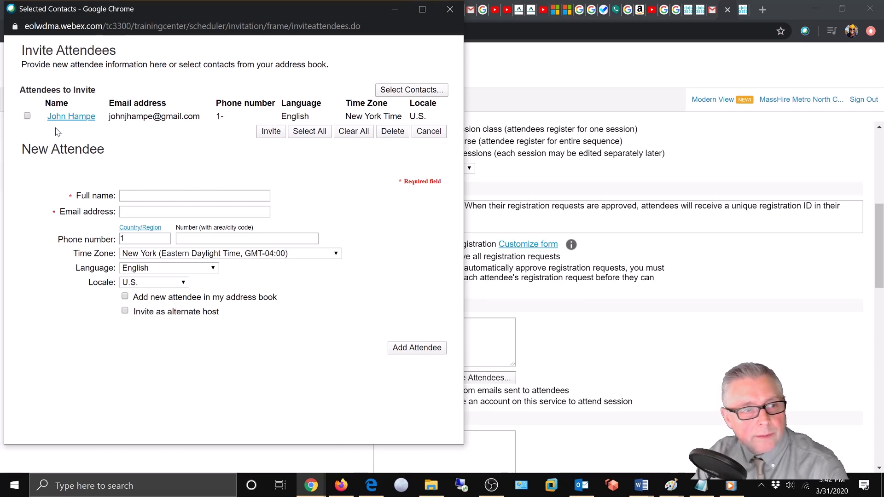
pyautogui.click(28, 117)
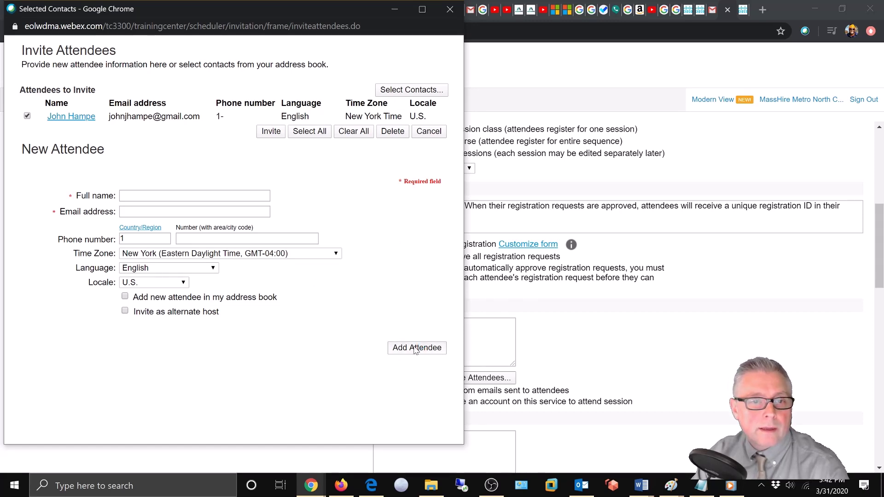
pyautogui.click(271, 132)
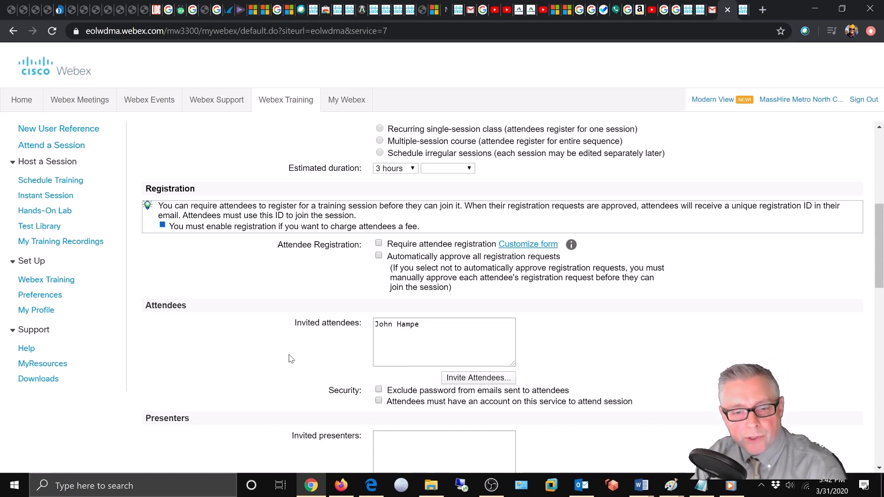
# Step: Review the presenters, session options, breakout assignments, email options, session information, course material and tests sections of the scheduling form
pyautogui.scroll(-3, 291, 358)
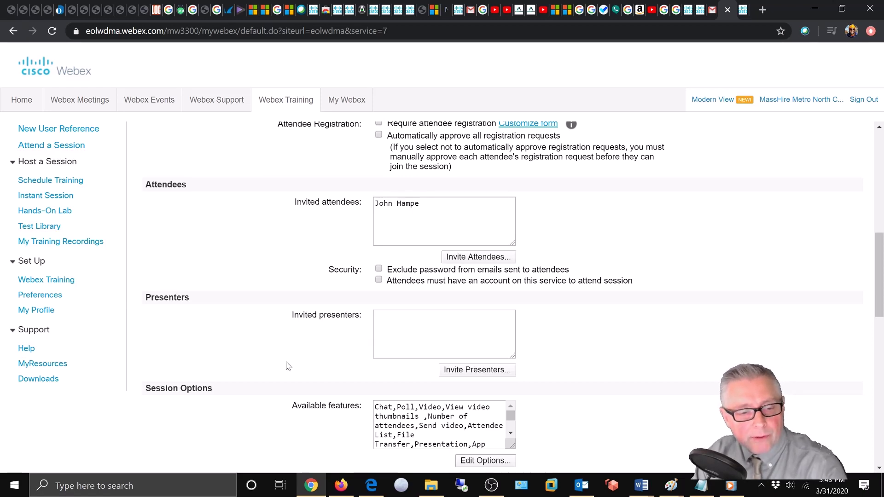
pyautogui.scroll(-1, 286, 366)
pyautogui.scroll(-1, 257, 373)
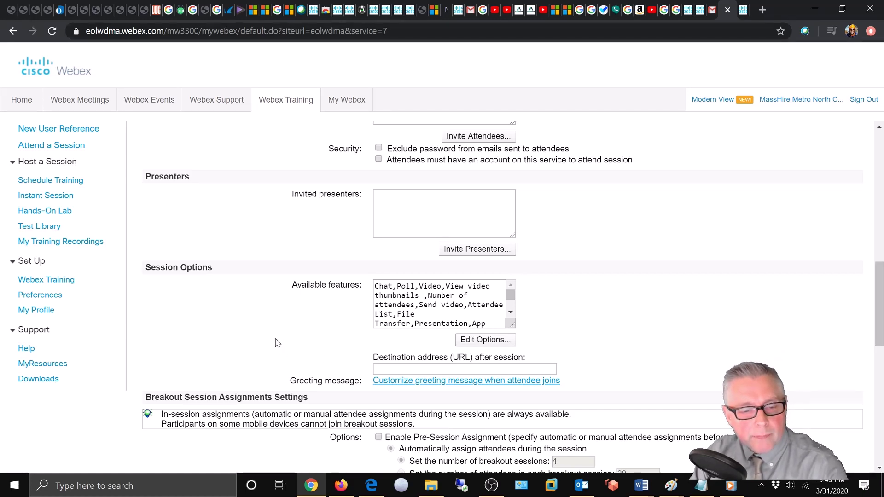
pyautogui.scroll(-1, 502, 294)
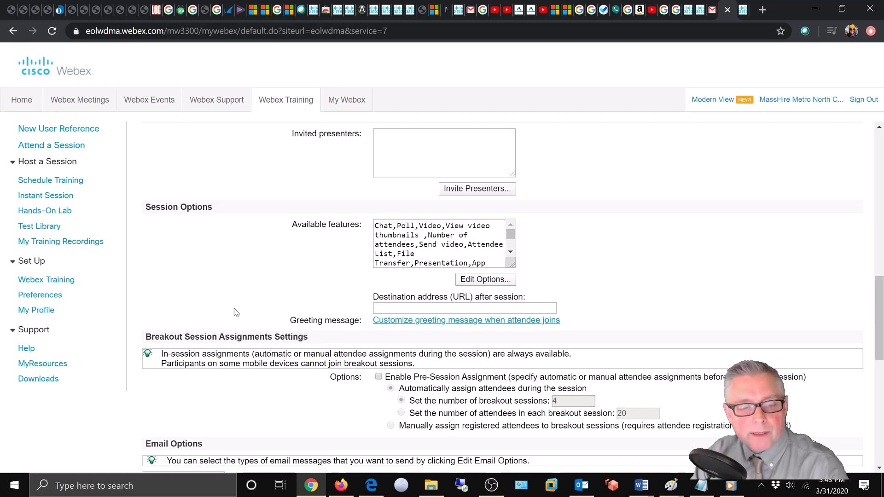
pyautogui.scroll(-3, 236, 313)
pyautogui.scroll(1, 230, 304)
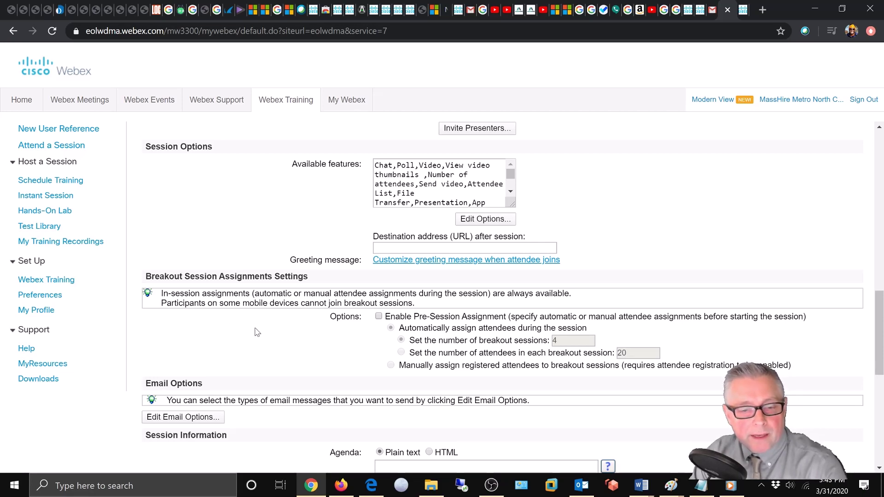
pyautogui.scroll(-4, 257, 332)
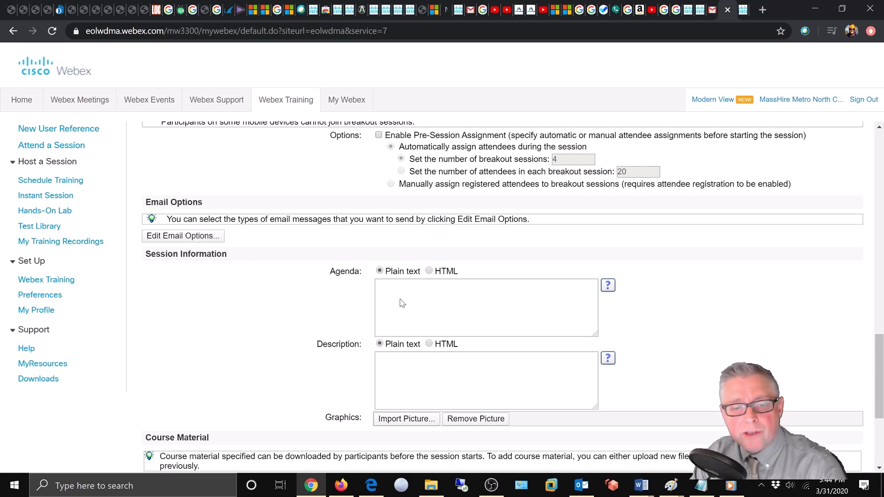
pyautogui.scroll(-2, 402, 303)
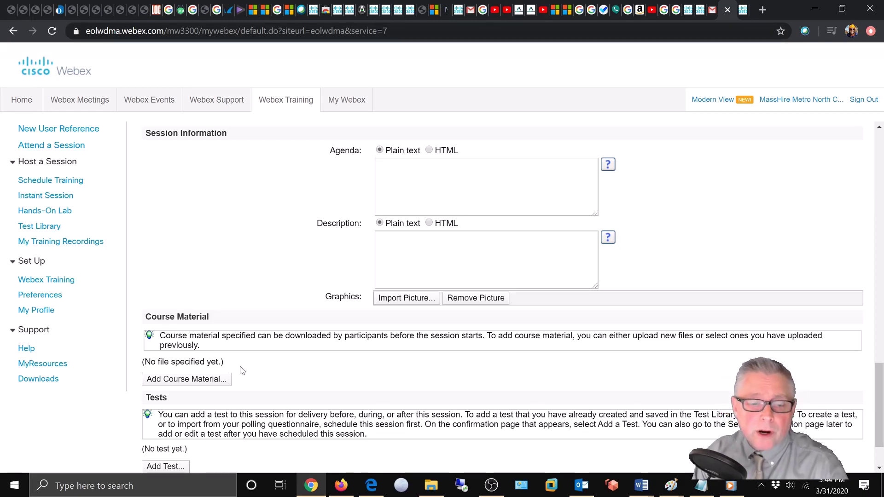
pyautogui.scroll(-2, 219, 373)
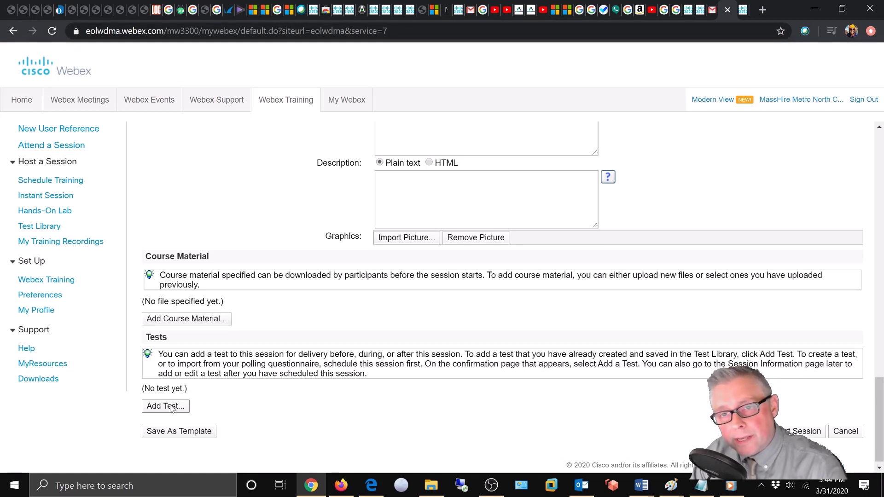
# Step: Try to save the session setup as a template and start the session with the custom session password
pyautogui.click(175, 432)
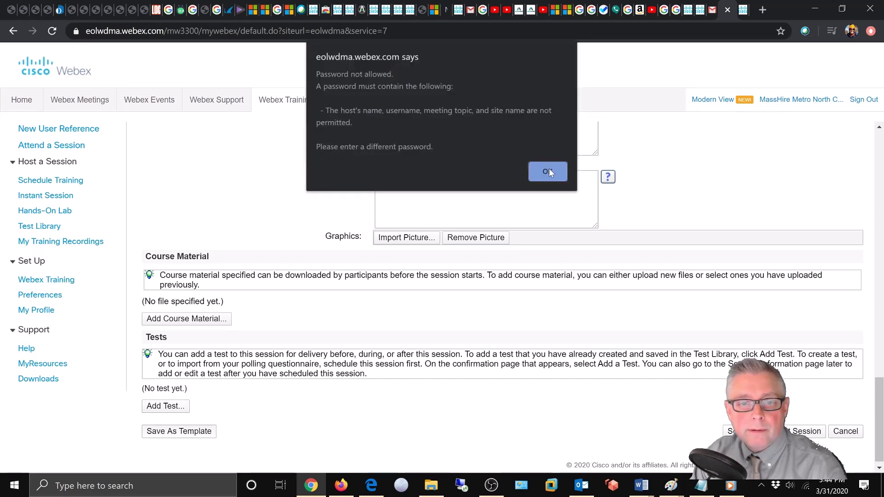
pyautogui.click(548, 172)
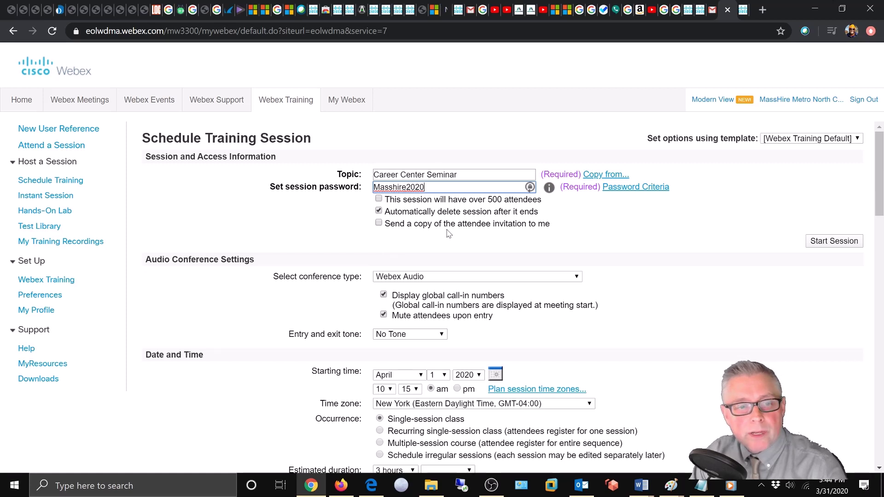
pyautogui.click(843, 244)
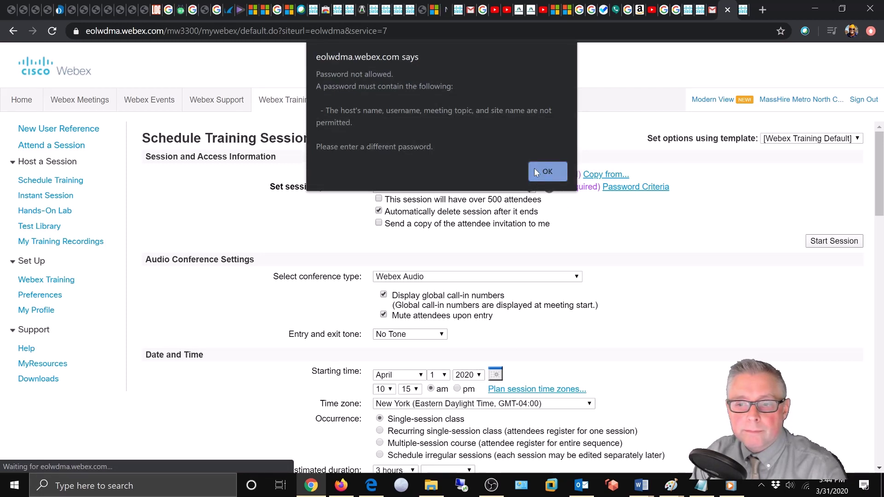
pyautogui.click(535, 169)
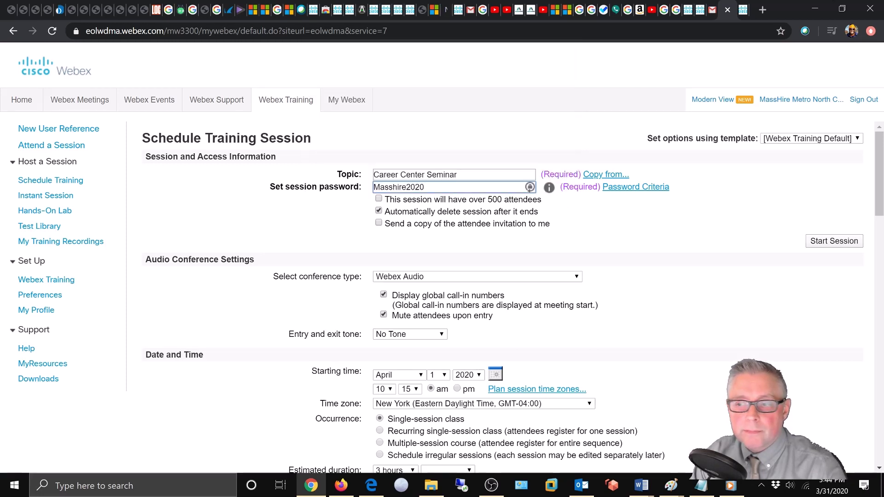
pyautogui.click(830, 243)
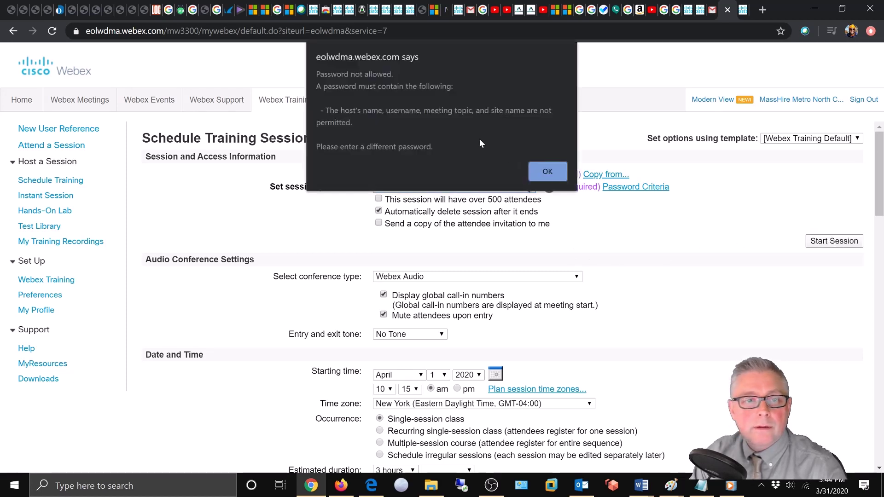
pyautogui.click(548, 172)
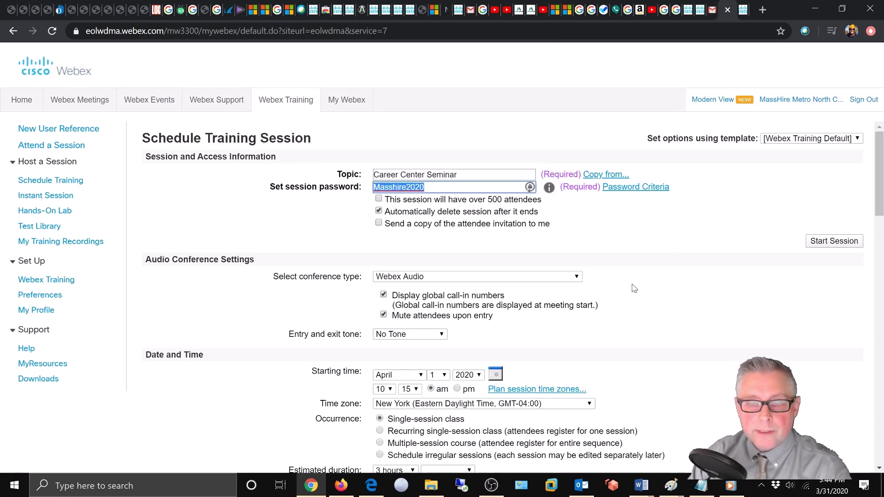
# Step: Replace the session password with a newly generated one and start the Career Center Seminar session
pyautogui.click(530, 187)
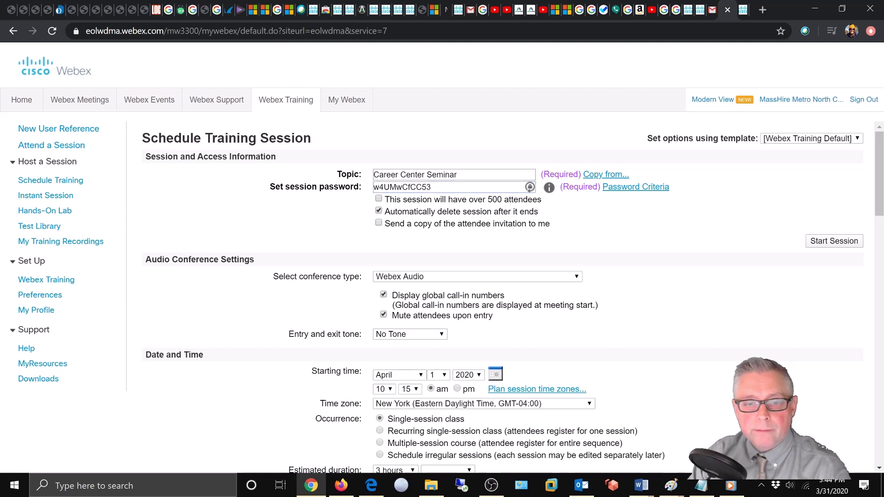
pyautogui.click(834, 243)
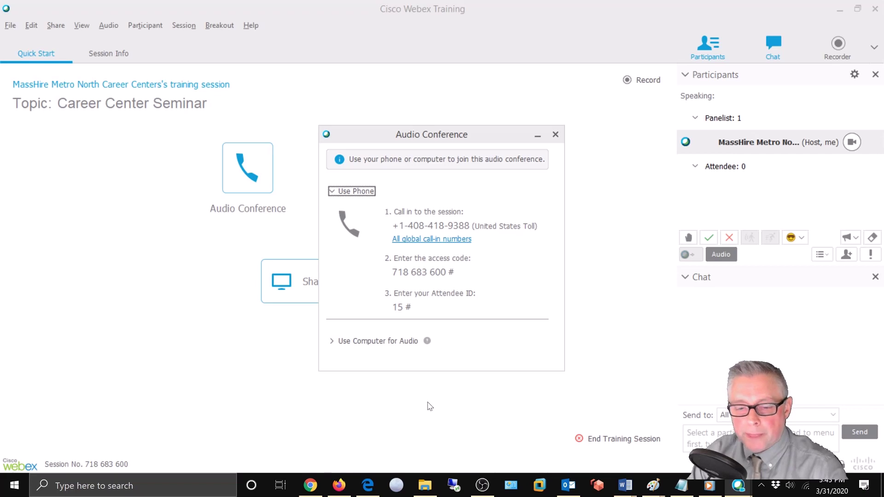
# Step: Switch to Gmail in Firefox, open the Career Center Seminar invitation email and follow its link for joining the training session
pyautogui.click(338, 486)
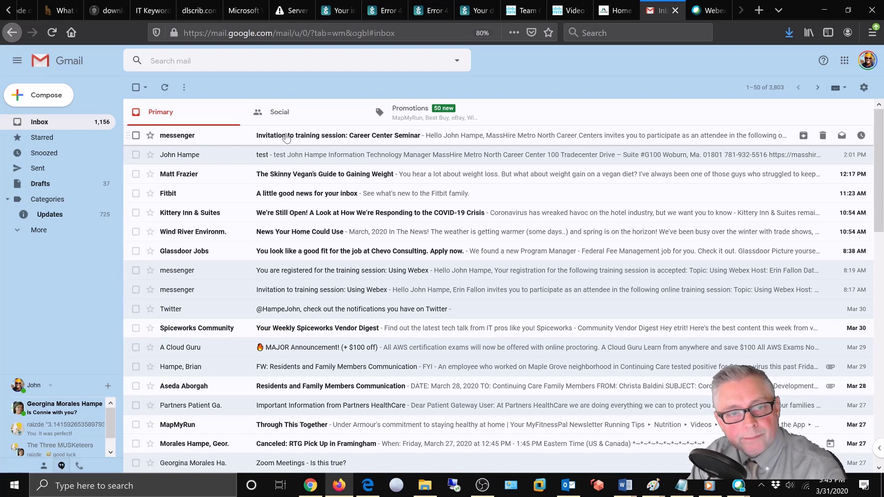
pyautogui.click(286, 136)
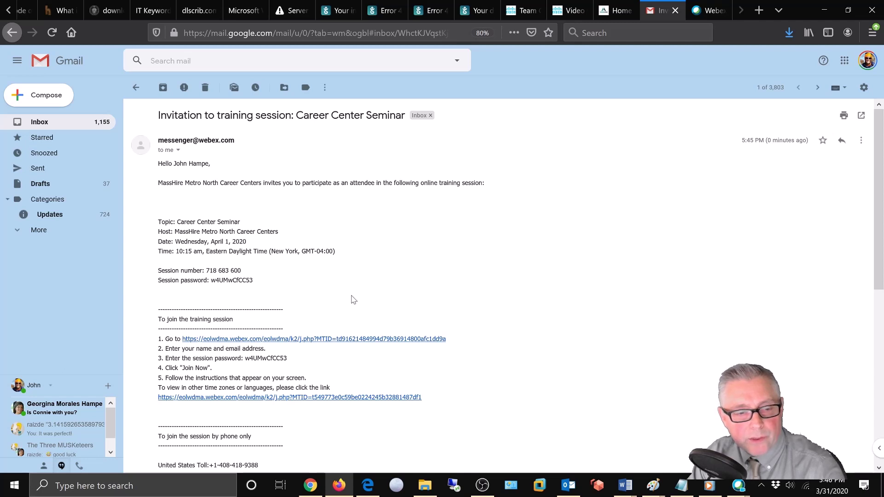
pyautogui.scroll(-2, 378, 294)
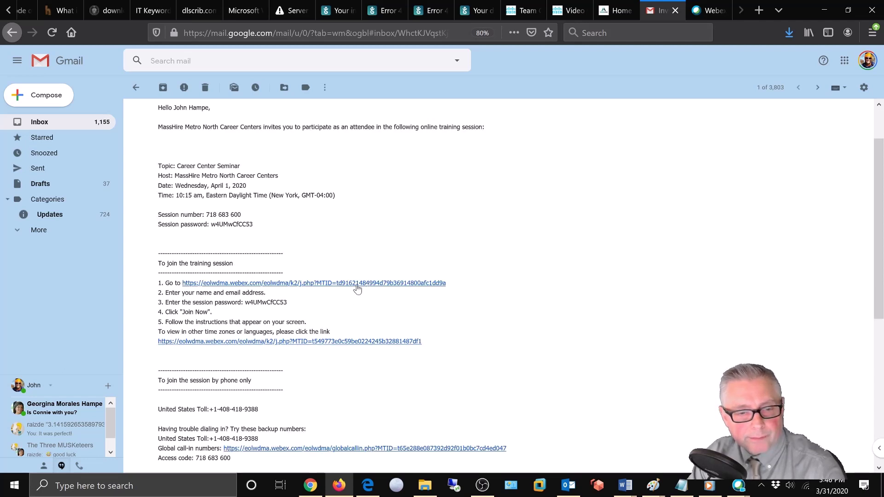
pyautogui.click(357, 284)
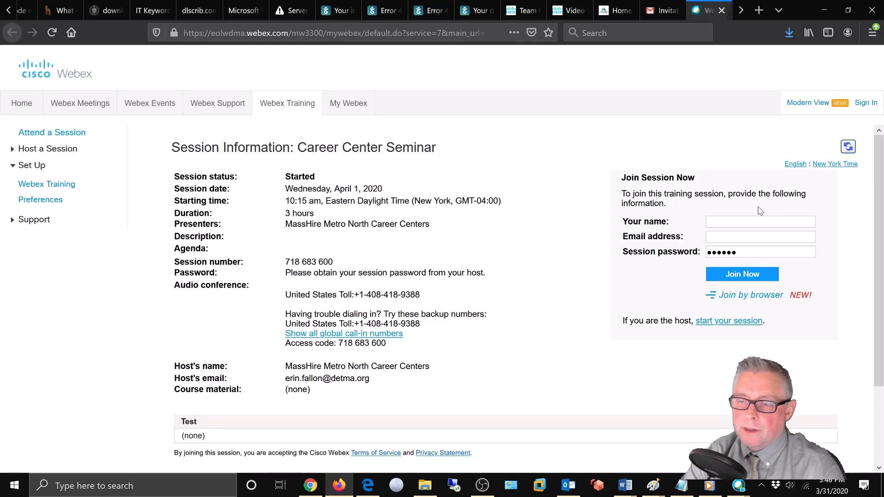
# Step: Join the session as an attendee by filling in the attendee's name and e-mail, allowing a second running instance
pyautogui.click(759, 222)
pyautogui.click(759, 234)
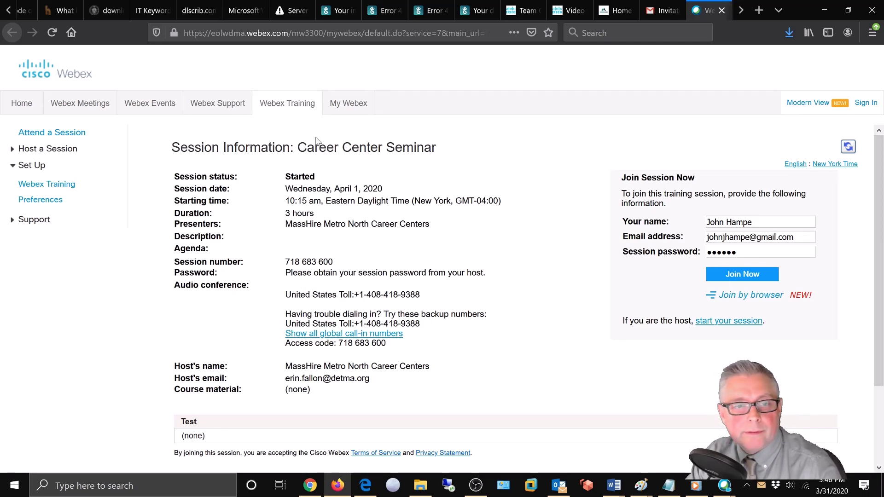
pyautogui.press('Return')
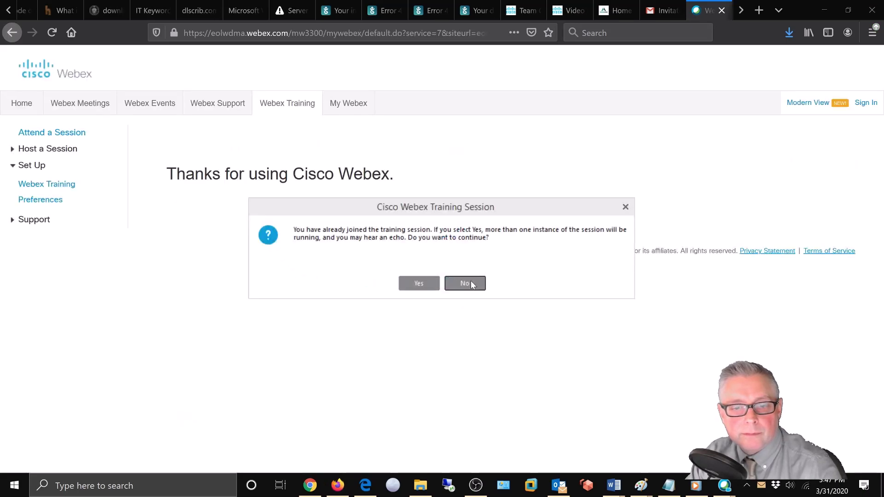
pyautogui.click(429, 283)
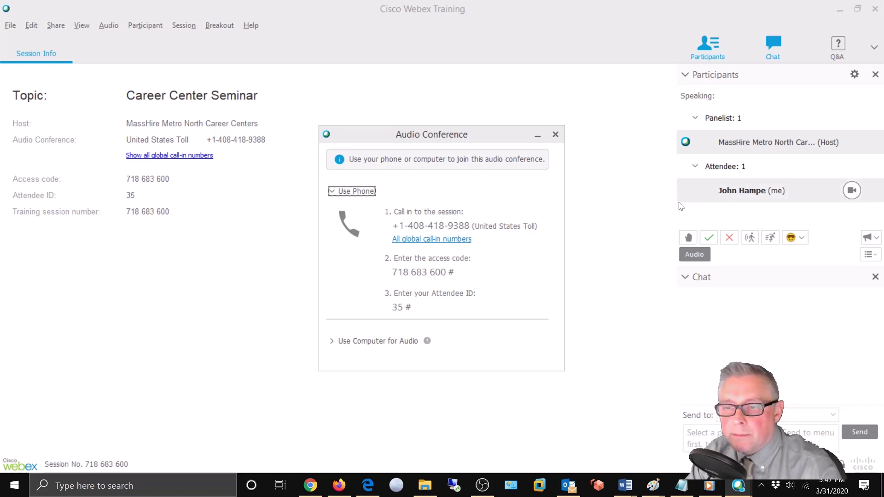
# Step: Try to start the attendee's webcam video and close the Audio Conference window
pyautogui.click(850, 199)
pyautogui.click(850, 196)
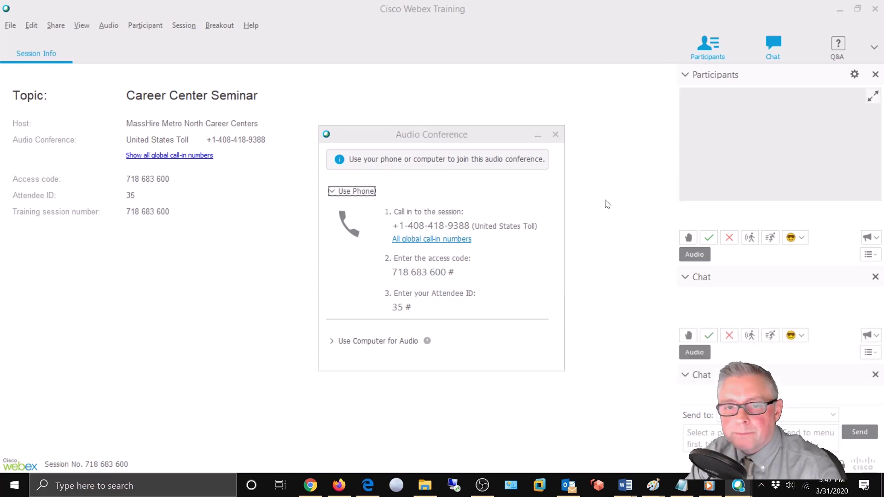
pyautogui.click(511, 138)
pyautogui.click(555, 134)
pyautogui.click(434, 262)
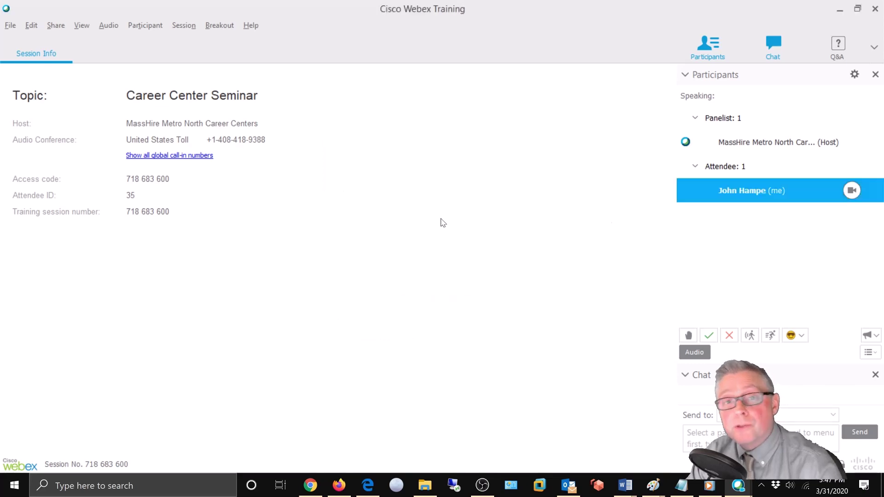